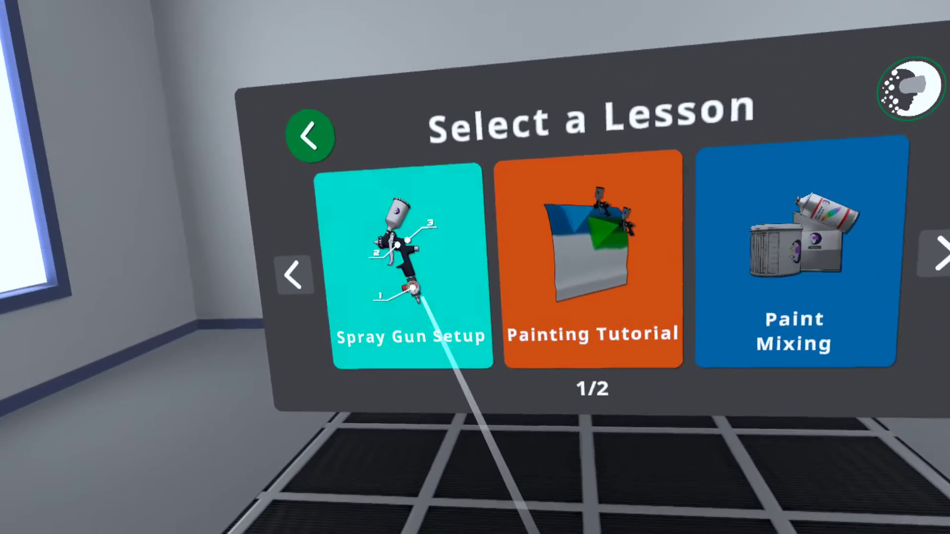
Start the Spray Gun Setup lesson and advance to the Material Knob explanation.
{"action": "left_click", "coordinate": [405, 284]}
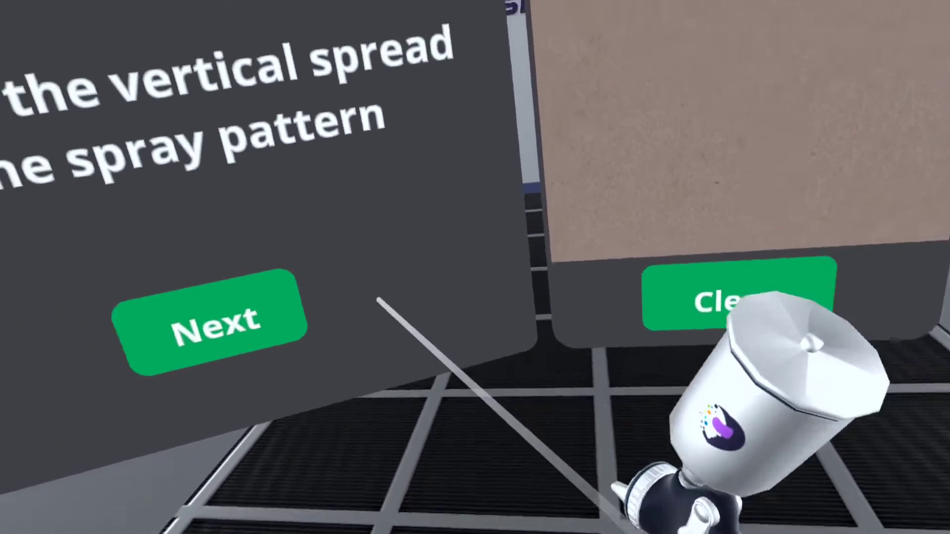
{"action": "left_click", "coordinate": [358, 344]}
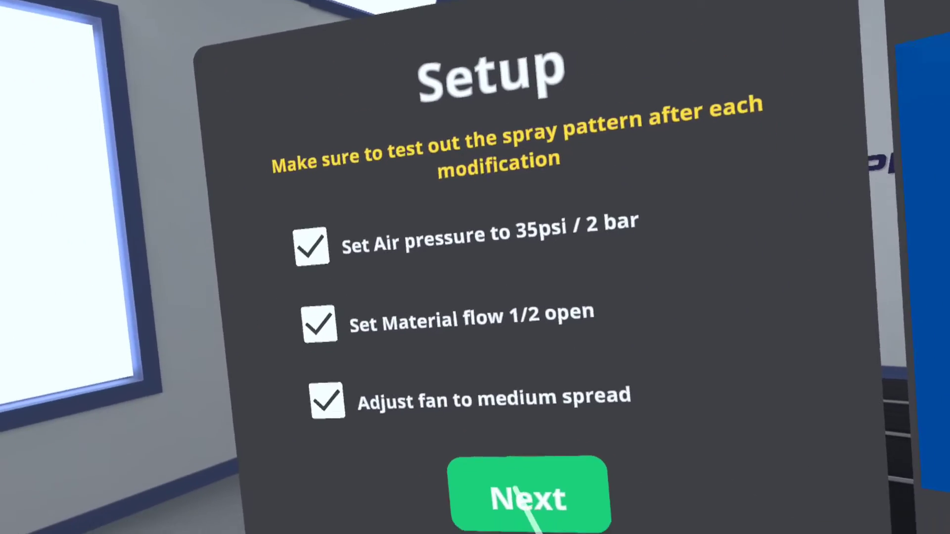
Close the completed setup checklist, start the Painting Lesson and get past the PPE reminder.
{"action": "left_click", "coordinate": [517, 491]}
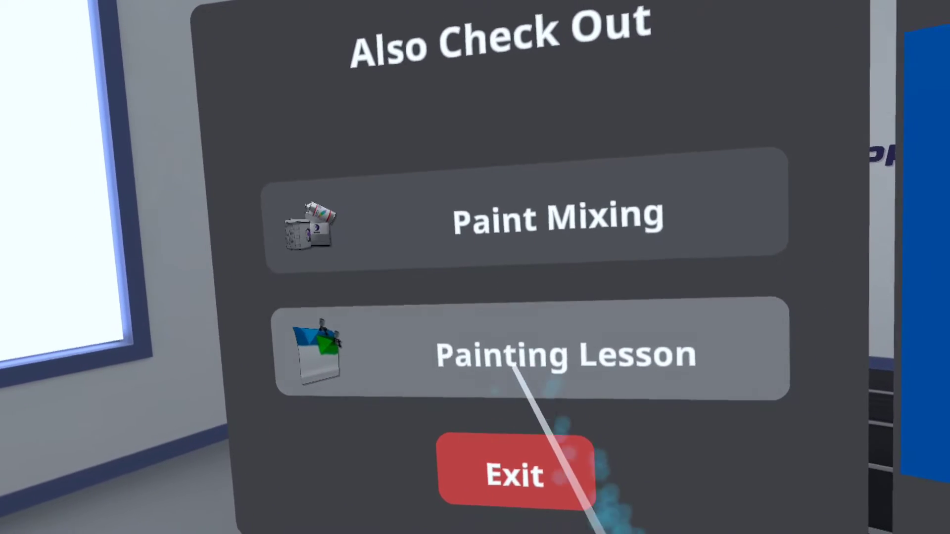
{"action": "left_click", "coordinate": [518, 363]}
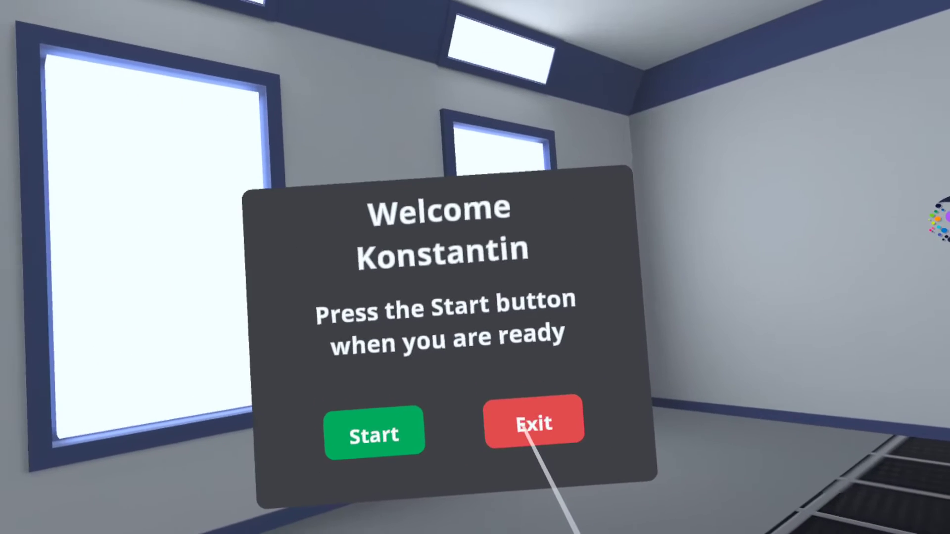
{"action": "left_click", "coordinate": [423, 391]}
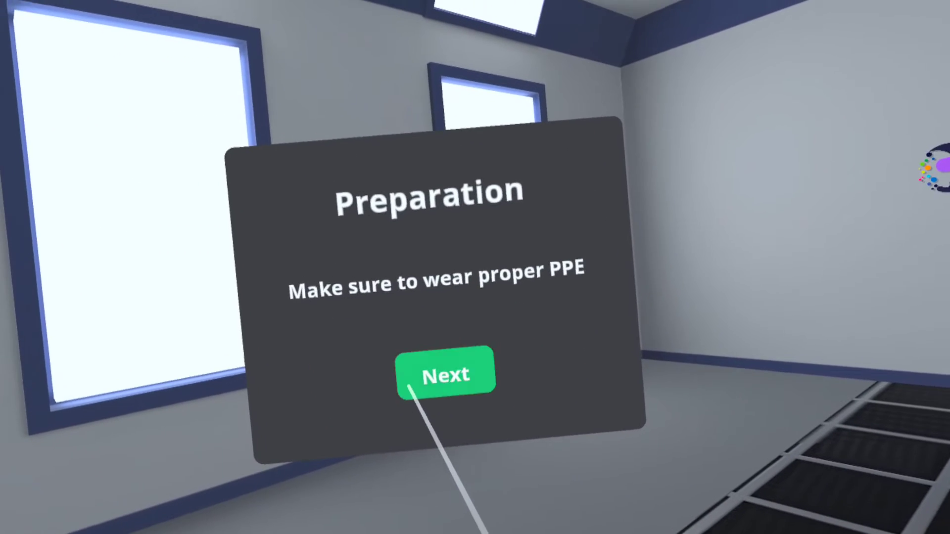
{"action": "left_click", "coordinate": [411, 379]}
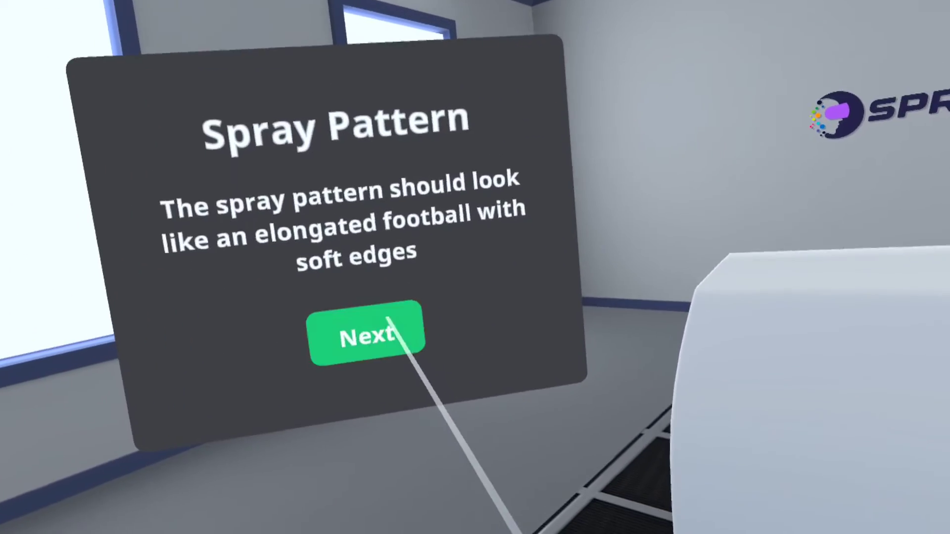
Continue from Spray Pattern to the overlap guidance for waterborne paint.
{"action": "left_click", "coordinate": [389, 320]}
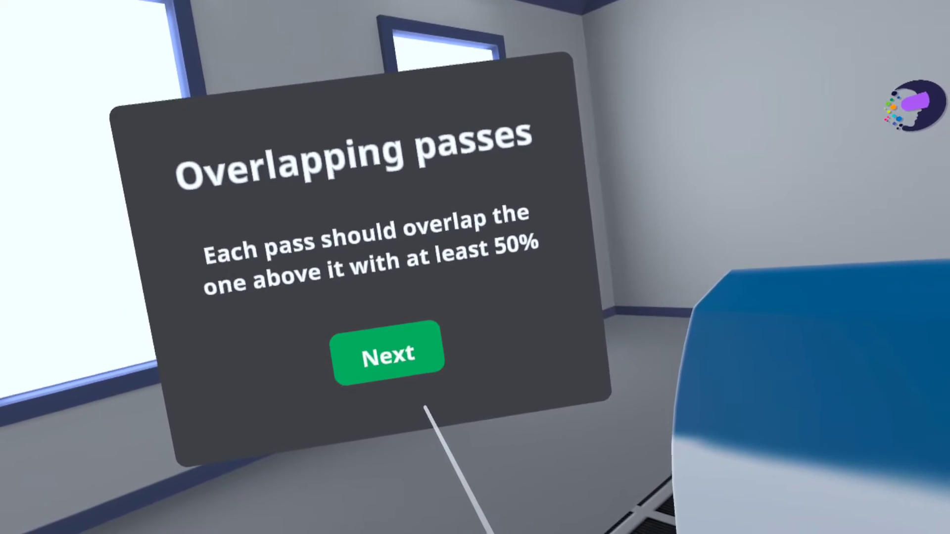
{"action": "left_click", "coordinate": [420, 348]}
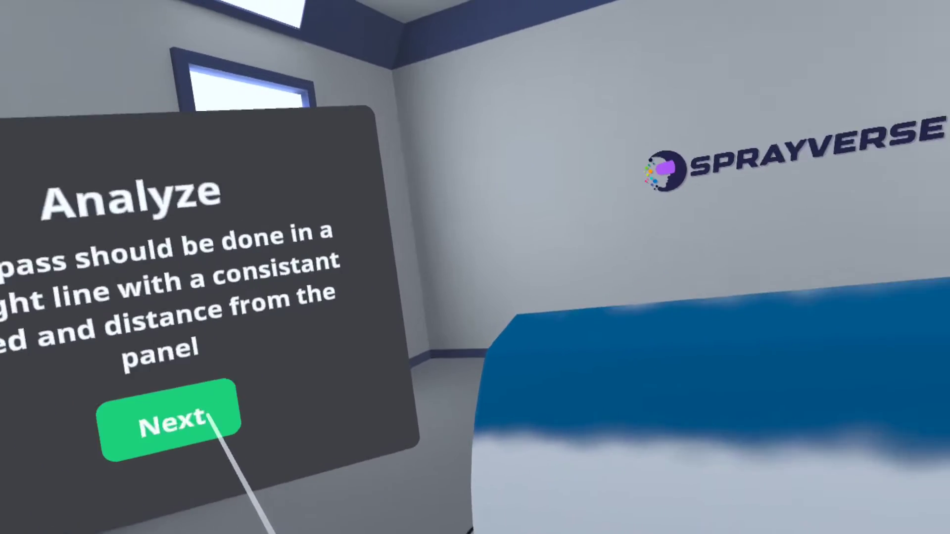
Pass the Analyze guidance, watch the trainer's green second pass, and reach Full coat.
{"action": "left_click", "coordinate": [198, 421]}
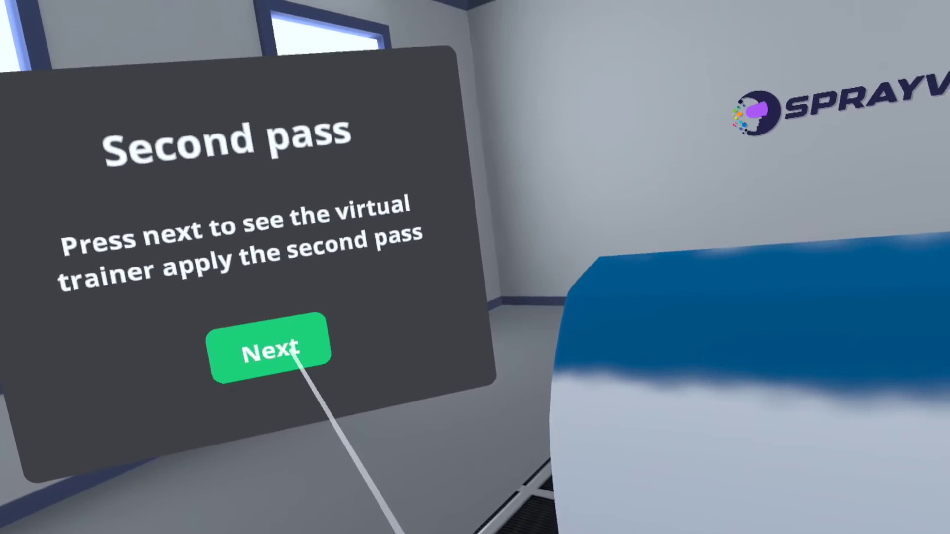
{"action": "left_click", "coordinate": [296, 352]}
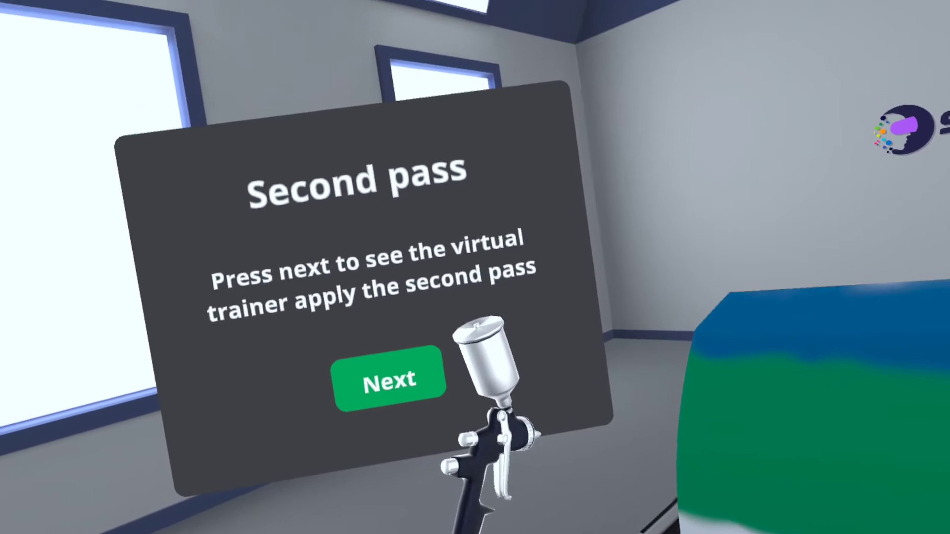
{"action": "left_click", "coordinate": [386, 374]}
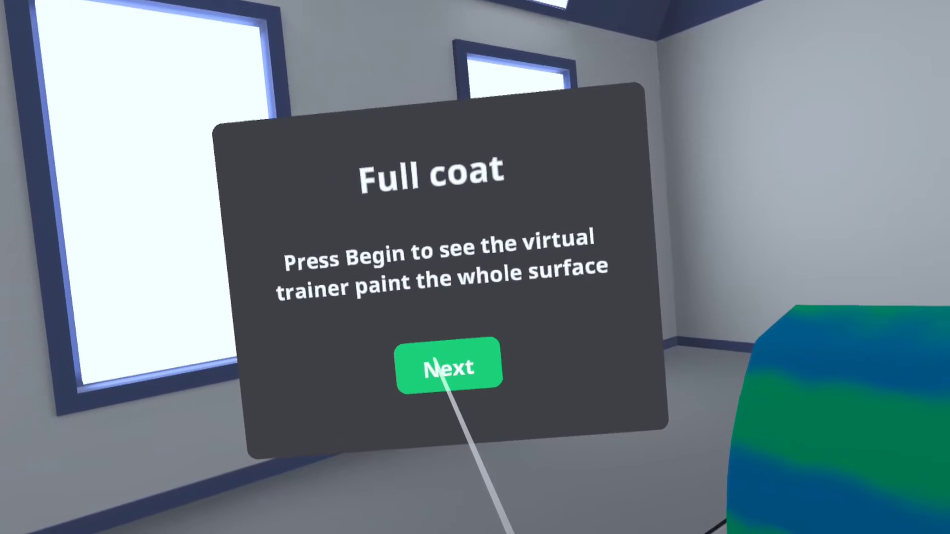
Clear the door panel back to plain white and begin painting it.
{"action": "left_click", "coordinate": [438, 373]}
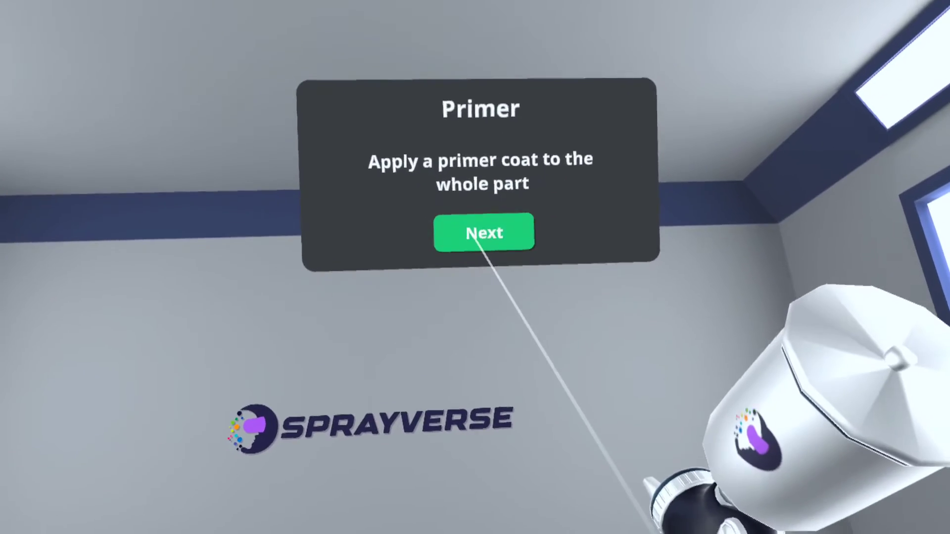
Move from primer to colour choice, pick red, and advance to the Clear step.
{"action": "left_click", "coordinate": [484, 228]}
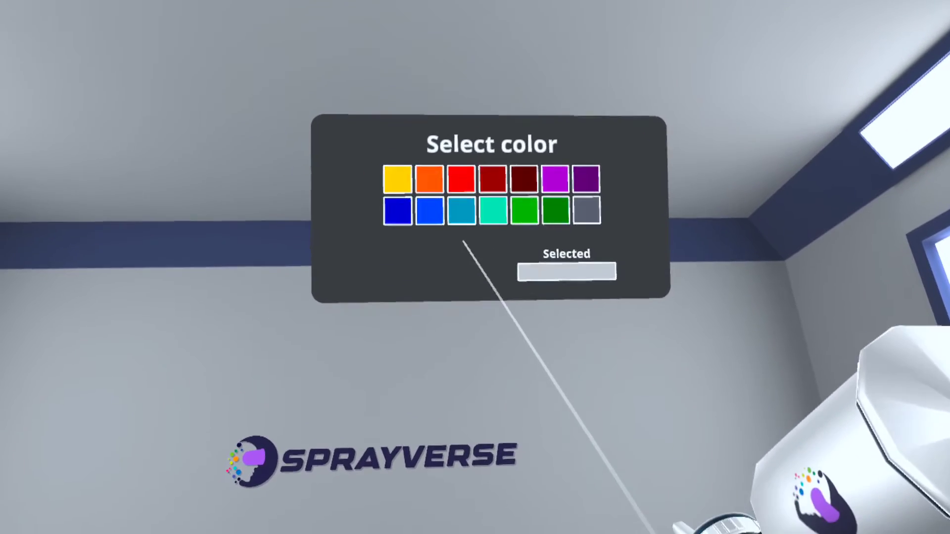
{"action": "left_click", "coordinate": [442, 149]}
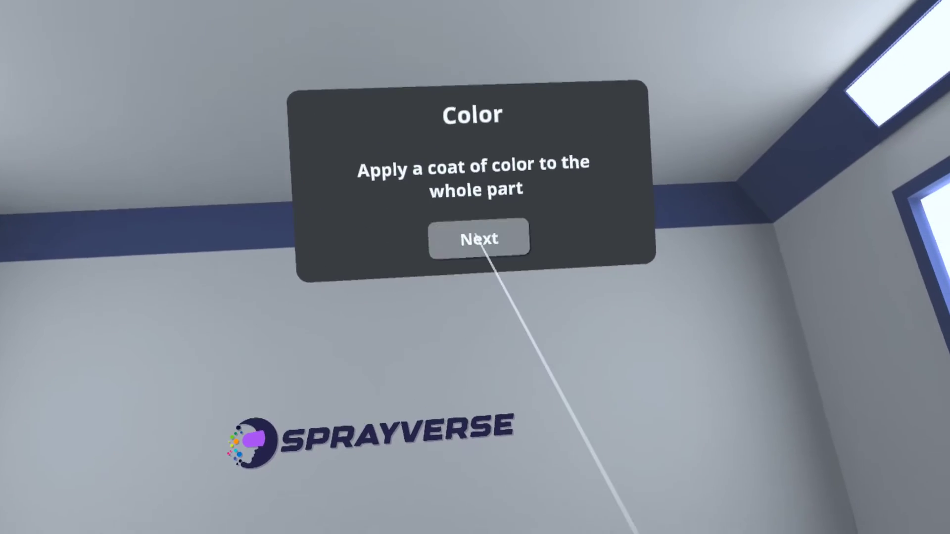
{"action": "left_click", "coordinate": [477, 241]}
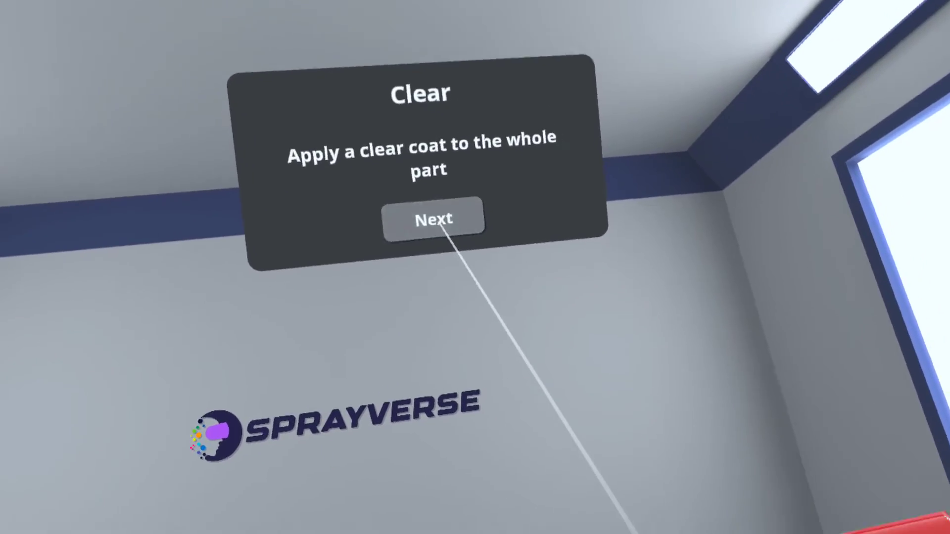
Finish the clear coat to show results: grade B, 305Ml paint, 02:37.
{"action": "left_click", "coordinate": [470, 289]}
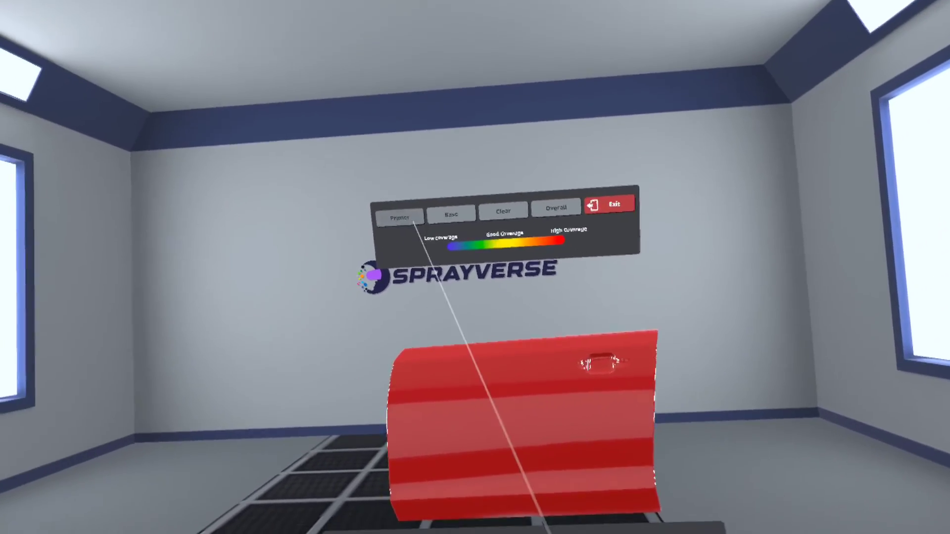
View the primer and clear-coat heatmaps on the door, then exit to Select a Module.
{"action": "left_click", "coordinate": [393, 200]}
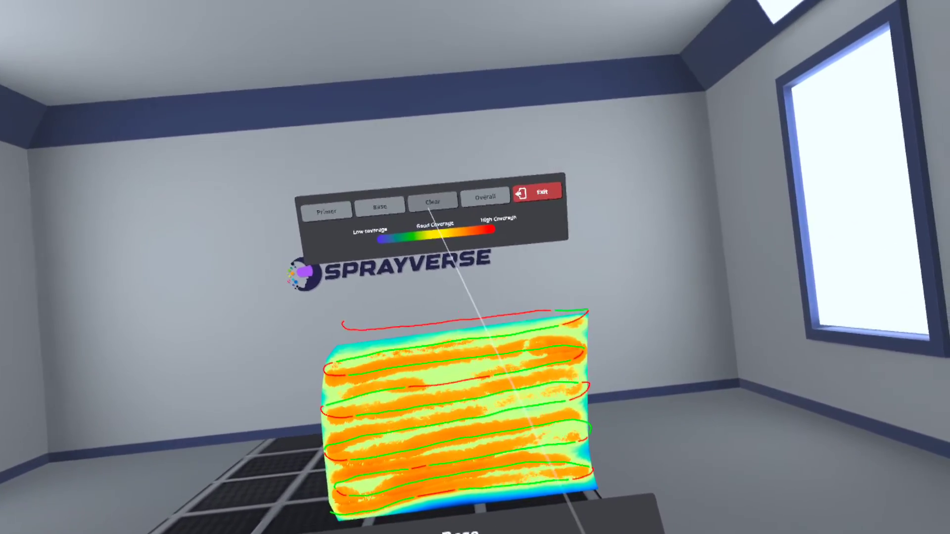
{"action": "left_click", "coordinate": [426, 207]}
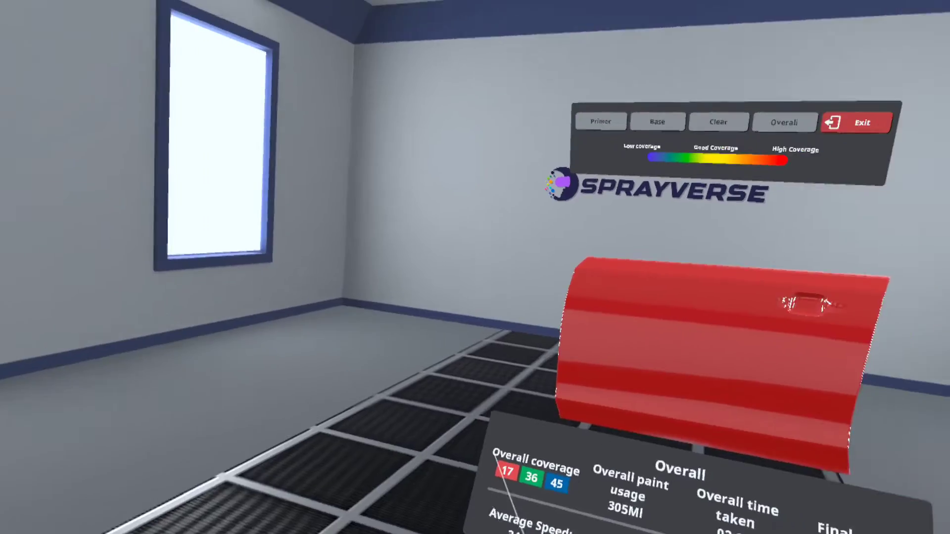
{"action": "left_click", "coordinate": [558, 170]}
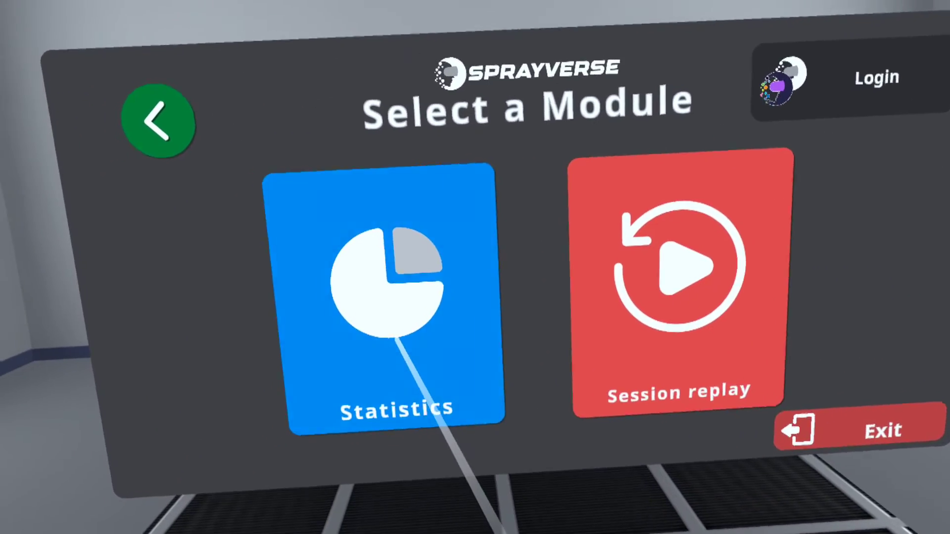
Open Statistics and load the painting charts for the Door part.
{"action": "left_click", "coordinate": [396, 338]}
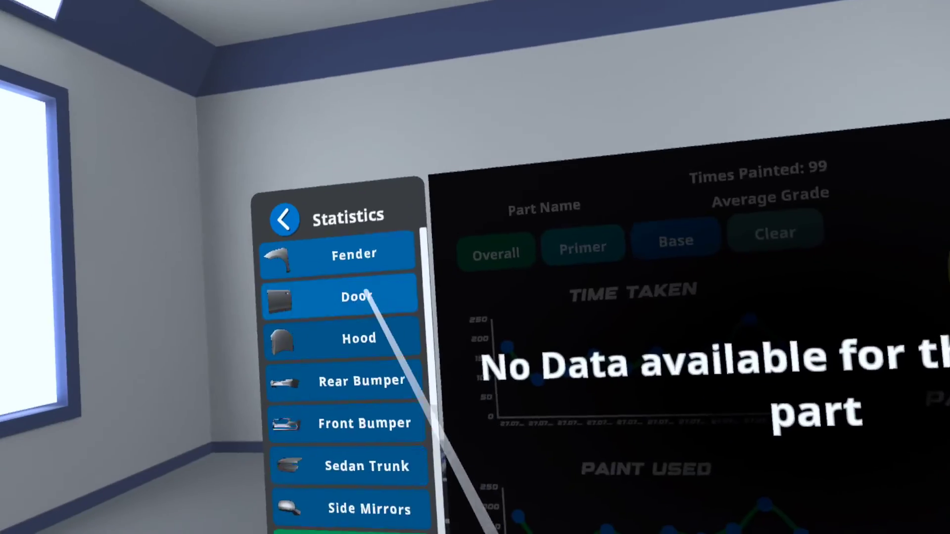
{"action": "left_click", "coordinate": [381, 276]}
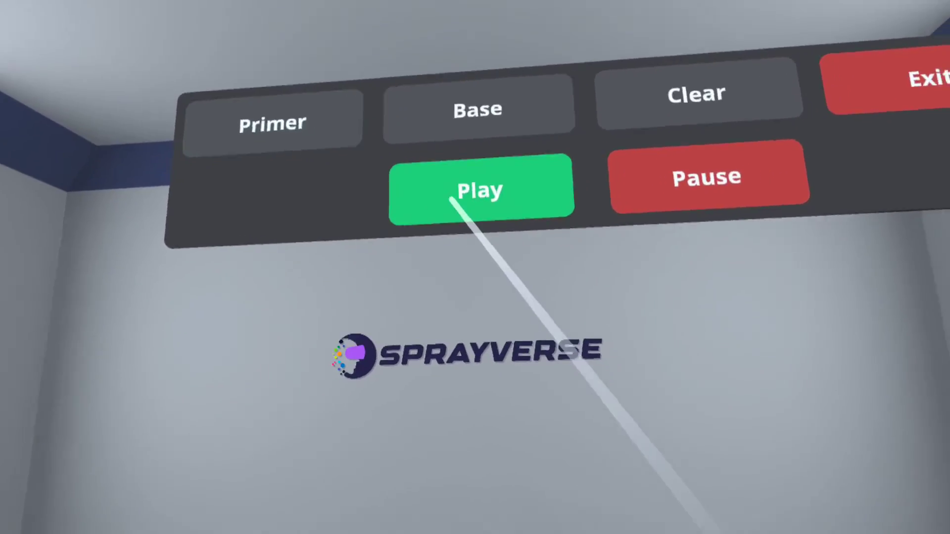
Play back the recorded door painting session in the replay panel.
{"action": "left_click", "coordinate": [451, 199]}
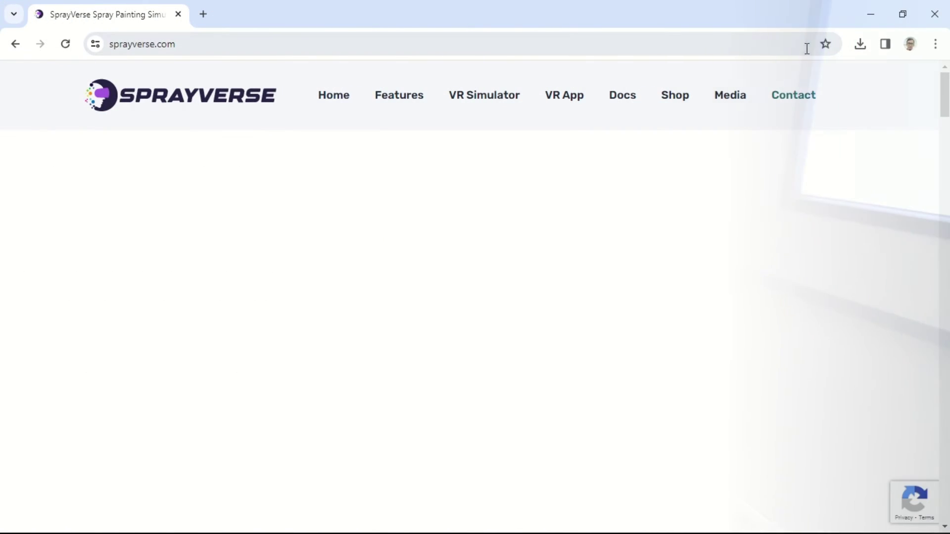
Scroll the sprayverse.com home page down to the I-CAR, Toyota, BASF, Axalta and PPG customer logos.
{"action": "left_click", "coordinate": [806, 47]}
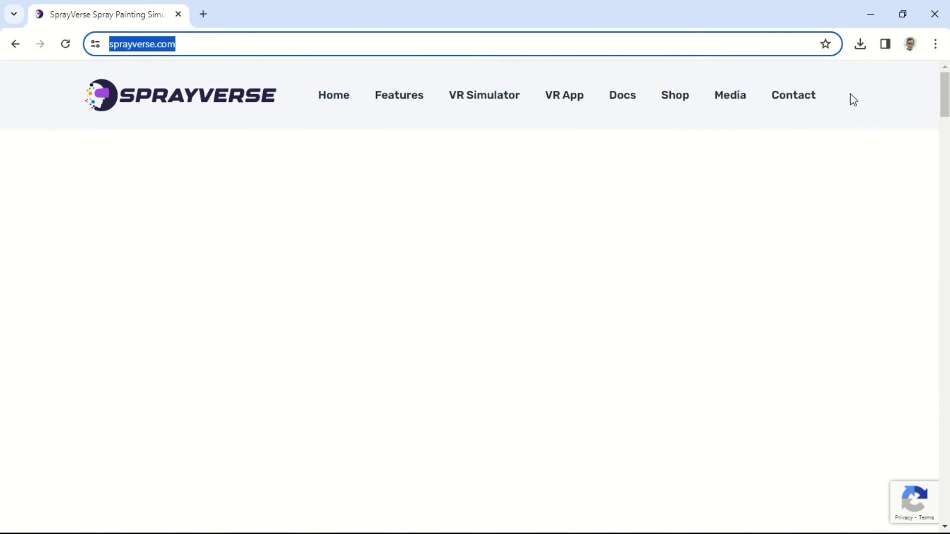
{"action": "left_click", "coordinate": [916, 184]}
{"action": "scroll", "coordinate": [916, 184], "scroll_direction": "down", "scroll_amount": 4}
{"action": "scroll", "coordinate": [916, 184], "scroll_direction": "down", "scroll_amount": 4}
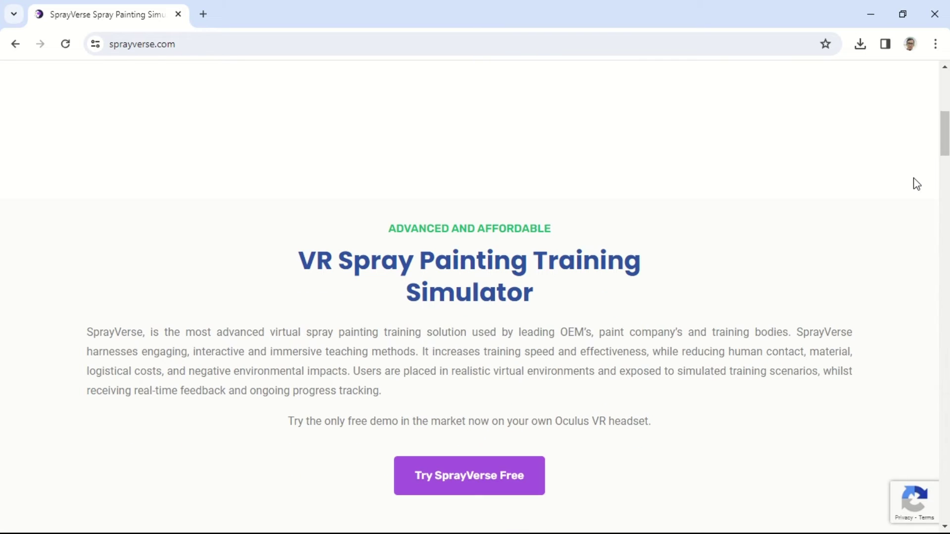
{"action": "scroll", "coordinate": [917, 184], "scroll_direction": "down", "scroll_amount": 1}
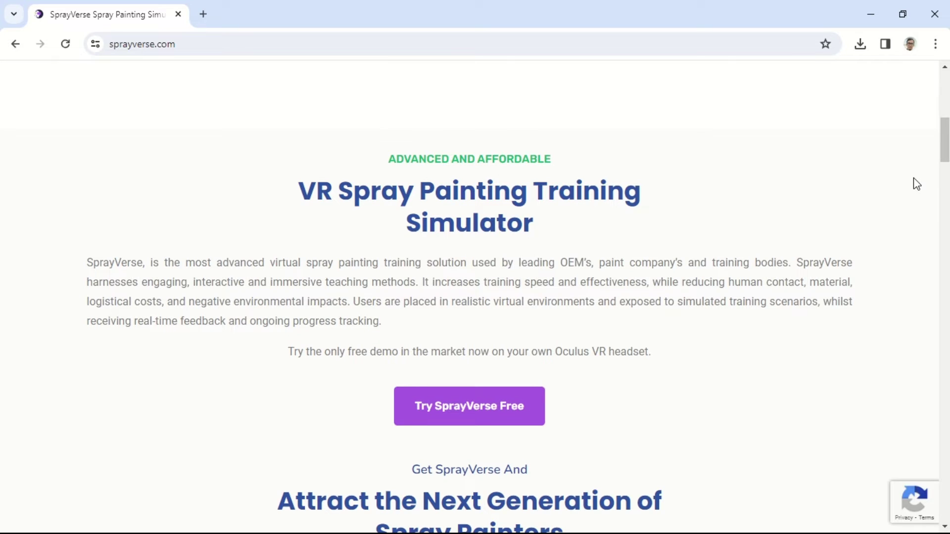
{"action": "scroll", "coordinate": [916, 184], "scroll_direction": "down", "scroll_amount": 1}
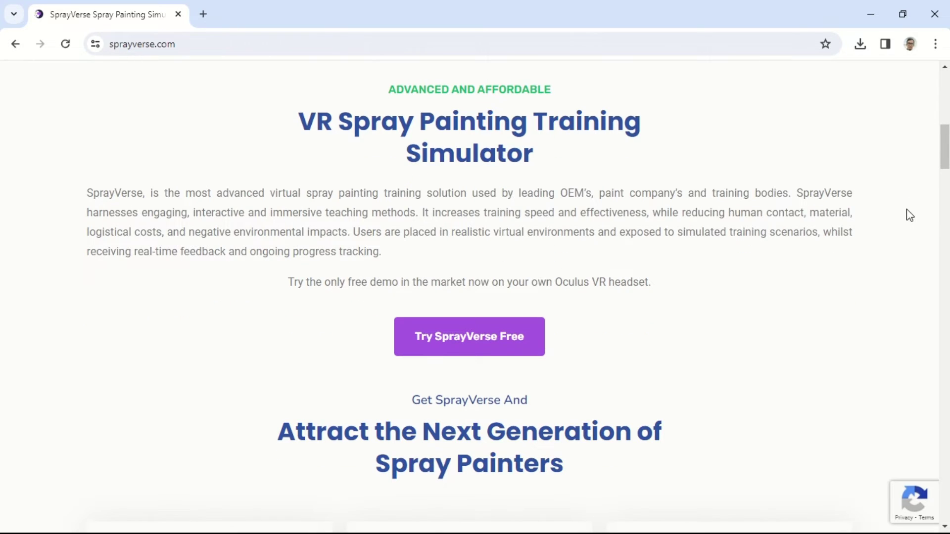
{"action": "scroll", "coordinate": [908, 218], "scroll_direction": "down", "scroll_amount": 3}
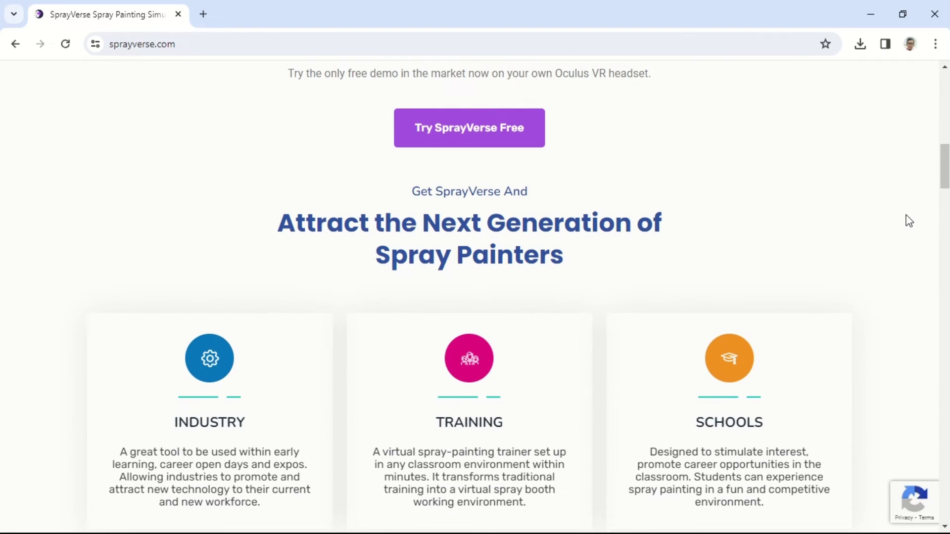
{"action": "scroll", "coordinate": [909, 221], "scroll_direction": "down", "scroll_amount": 1}
{"action": "scroll", "coordinate": [909, 221], "scroll_direction": "down", "scroll_amount": 2}
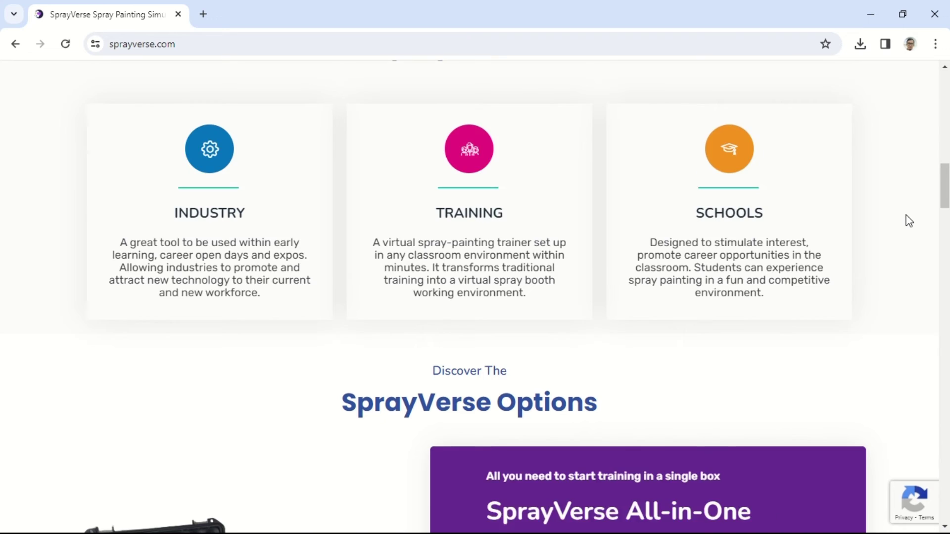
{"action": "scroll", "coordinate": [909, 221], "scroll_direction": "down", "scroll_amount": 4}
{"action": "scroll", "coordinate": [909, 221], "scroll_direction": "down", "scroll_amount": 2}
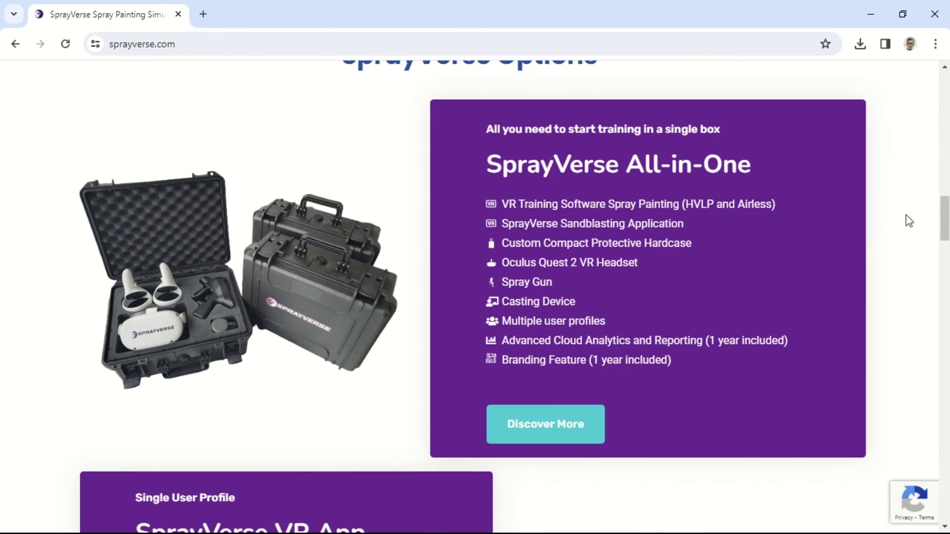
{"action": "scroll", "coordinate": [909, 221], "scroll_direction": "down", "scroll_amount": 2}
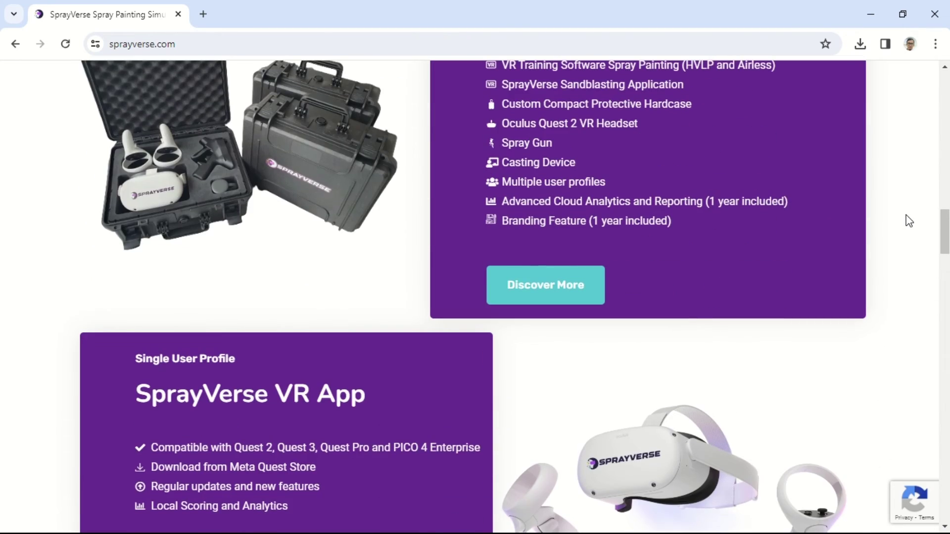
{"action": "scroll", "coordinate": [909, 220], "scroll_direction": "down", "scroll_amount": 3}
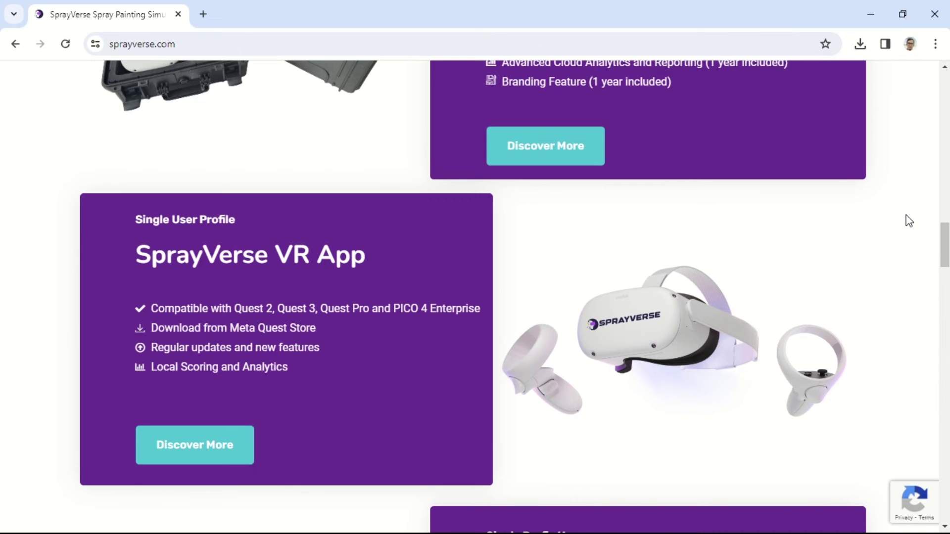
{"action": "scroll", "coordinate": [909, 221], "scroll_direction": "down", "scroll_amount": 5}
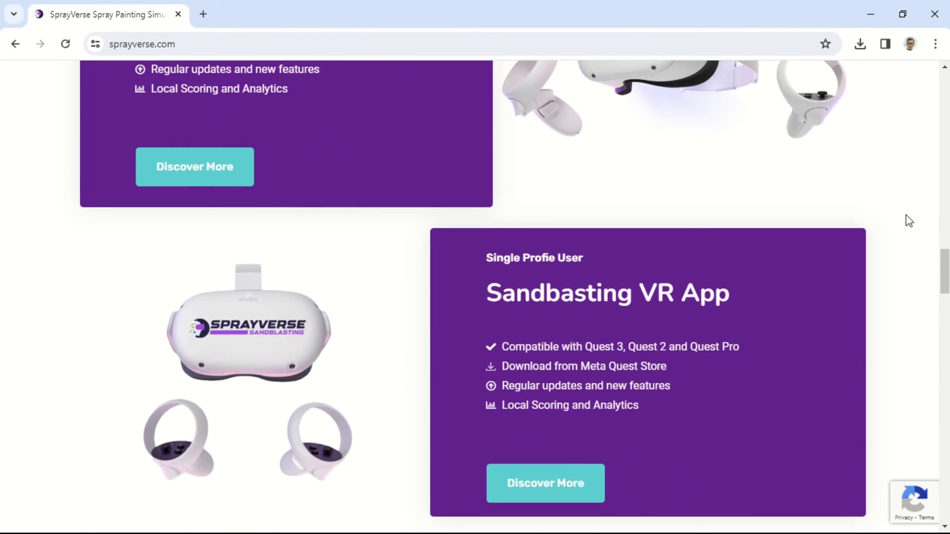
{"action": "scroll", "coordinate": [909, 220], "scroll_direction": "down", "scroll_amount": 10}
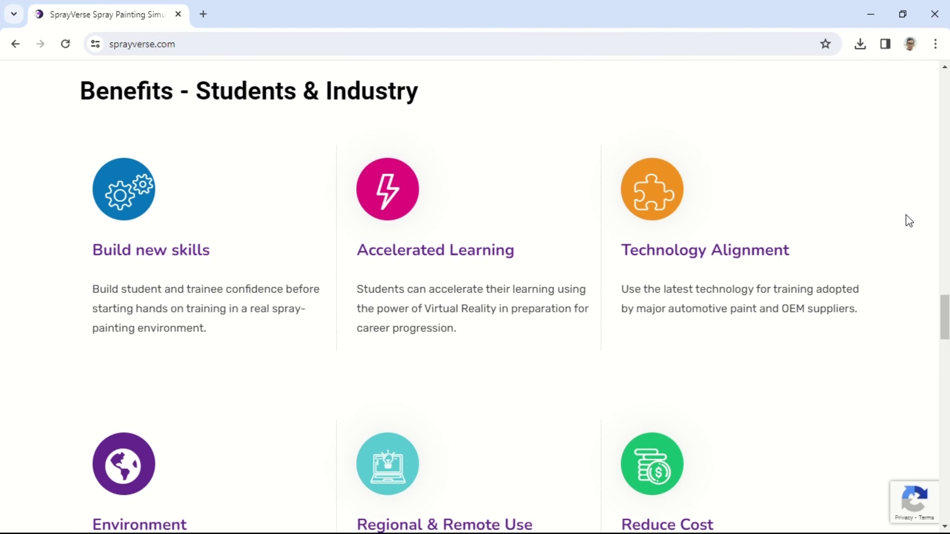
{"action": "scroll", "coordinate": [909, 220], "scroll_direction": "down", "scroll_amount": 10}
{"action": "scroll", "coordinate": [909, 221], "scroll_direction": "down", "scroll_amount": 8}
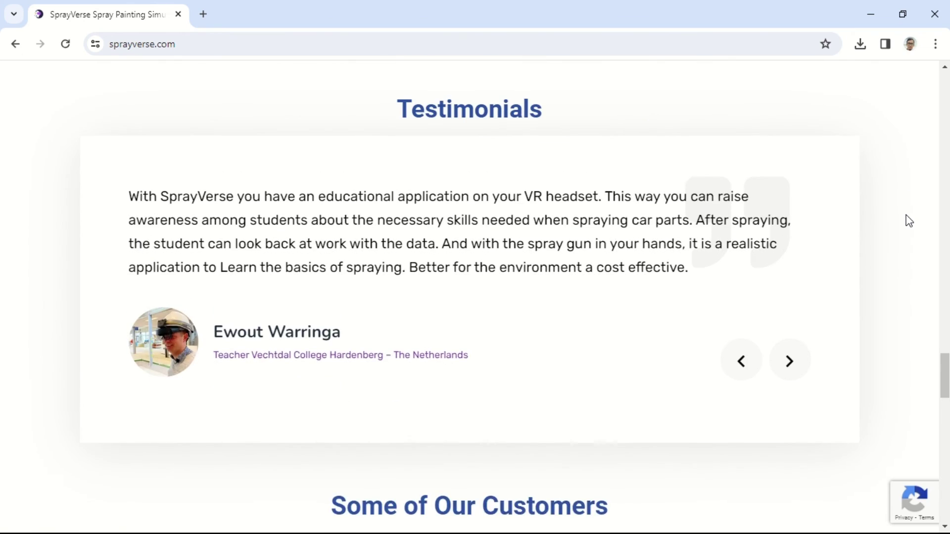
{"action": "scroll", "coordinate": [909, 220], "scroll_direction": "down", "scroll_amount": 3}
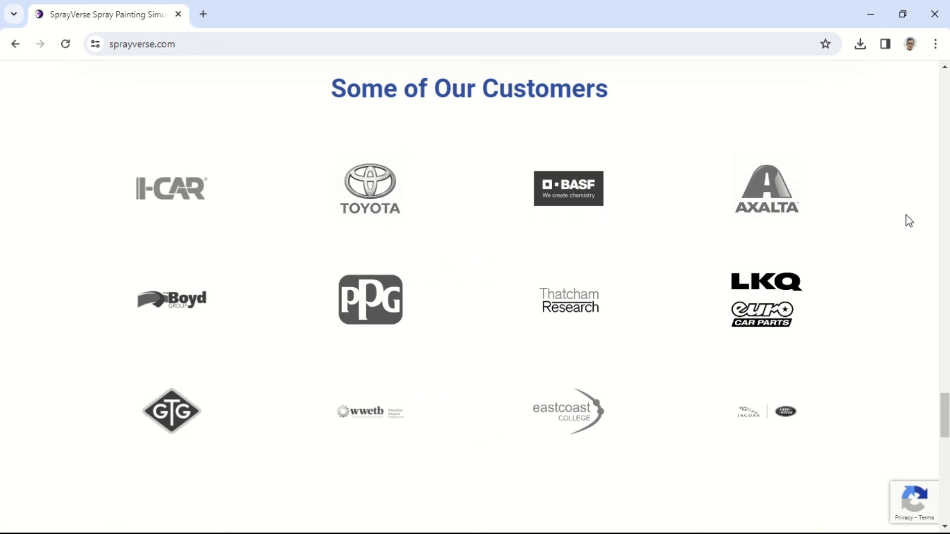